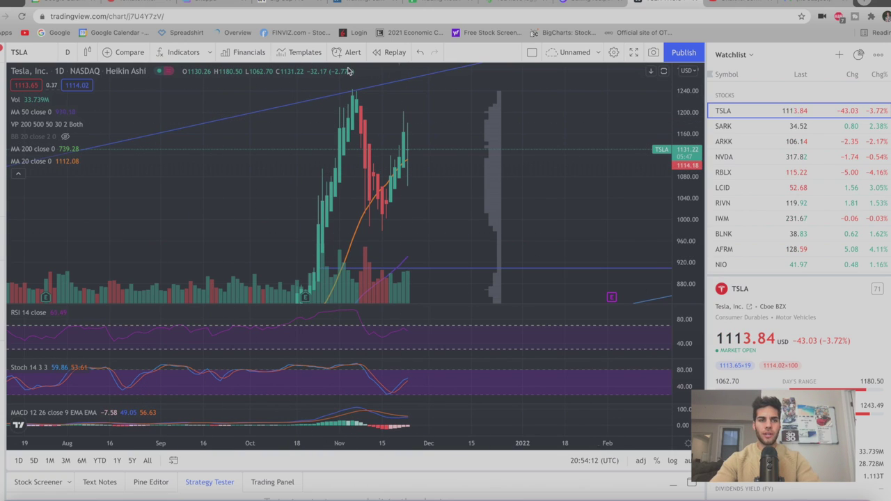
Step: Load the VIX chart and pan it back to view earlier months
{"action": "left_click", "coordinate": [32, 52]}
{"action": "type", "text": "VIX"}
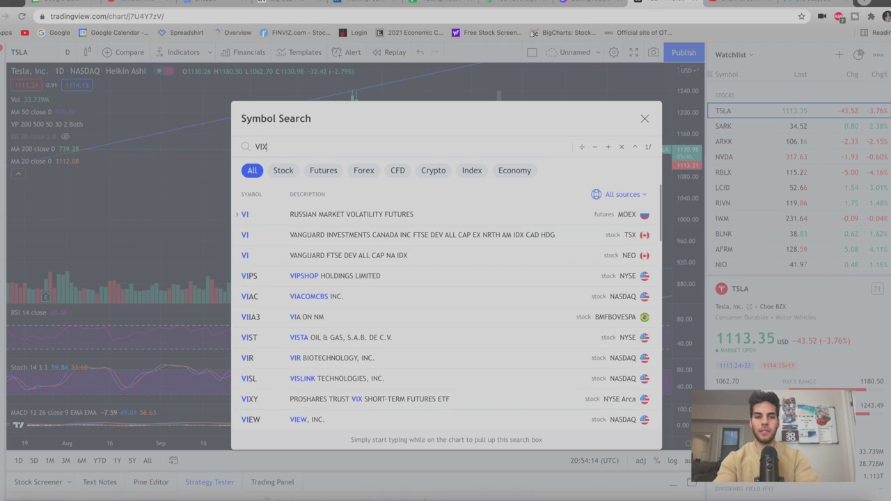
{"action": "key", "text": "Return"}
{"action": "left_click_drag", "start_coordinate": [417, 202], "coordinate": [503, 198]}
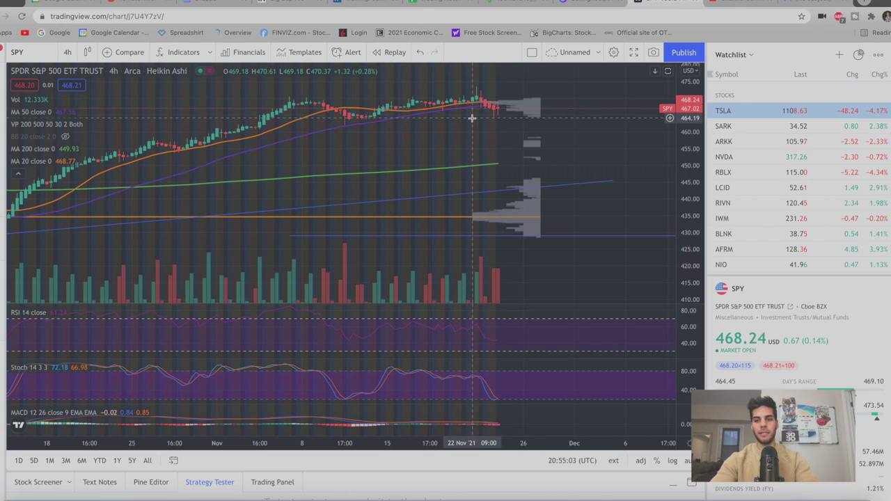
Step: Scroll down through the rest of the TradingView watchlist
{"action": "scroll", "coordinate": [813, 226], "scroll_direction": "down", "scroll_amount": 3}
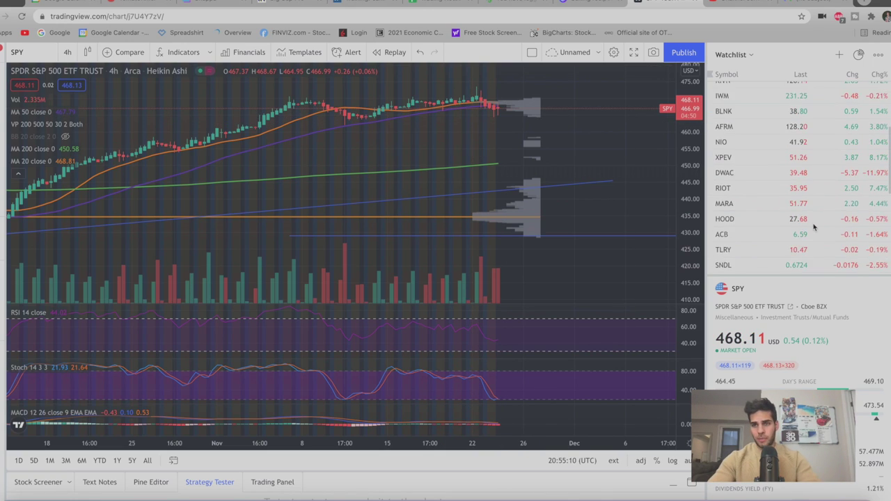
{"action": "scroll", "coordinate": [813, 226], "scroll_direction": "down", "scroll_amount": 3}
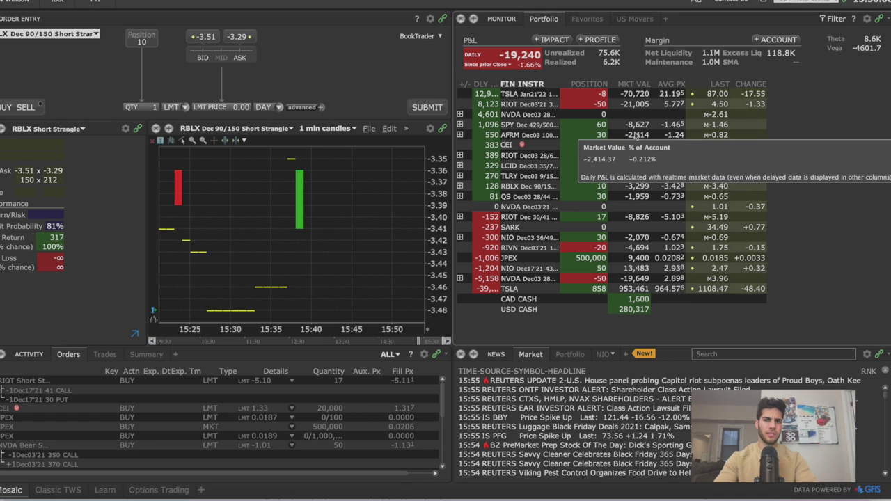
Step: Switch from TWS back to the SPY daily chart in TradingView
{"action": "key", "text": "alt+Tab"}
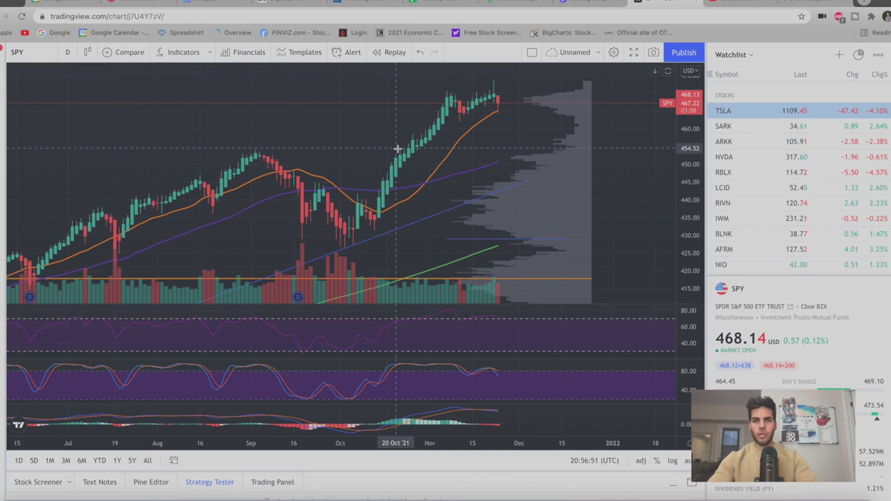
Step: Measure SPY's drop from its recent high, then inspect the 429 strike line
{"action": "left_click", "coordinate": [529, 81], "text": "shift"}
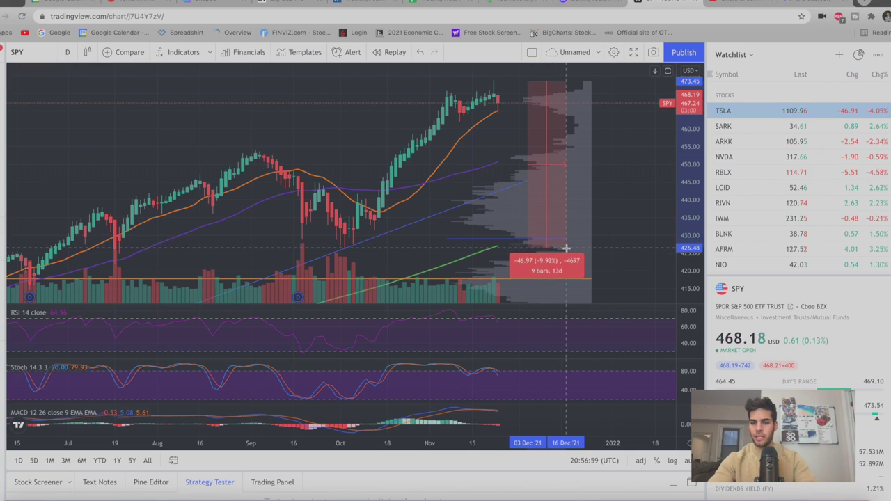
{"action": "key", "text": "Escape"}
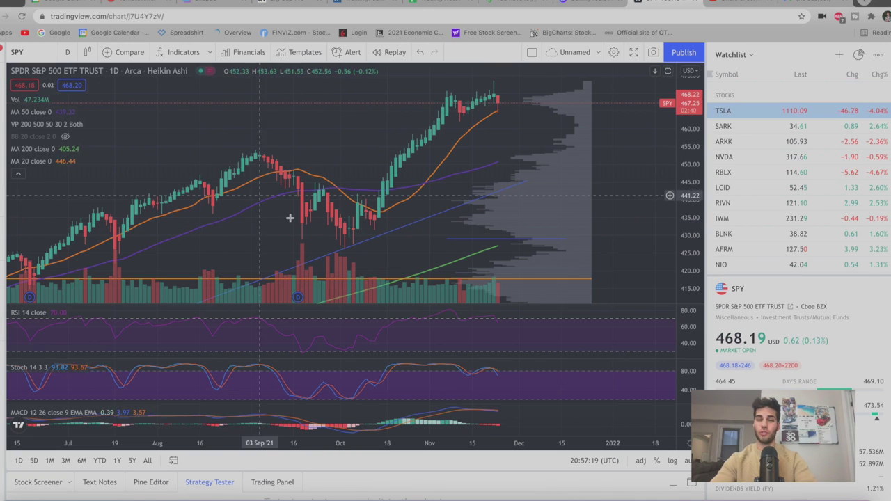
{"action": "left_click", "coordinate": [568, 240]}
{"action": "left_click", "coordinate": [415, 165]}
Step: Stretch the price scale so both the 429 and 500 strike lines are visible
{"action": "scroll", "coordinate": [415, 165], "scroll_direction": "up", "scroll_amount": 3}
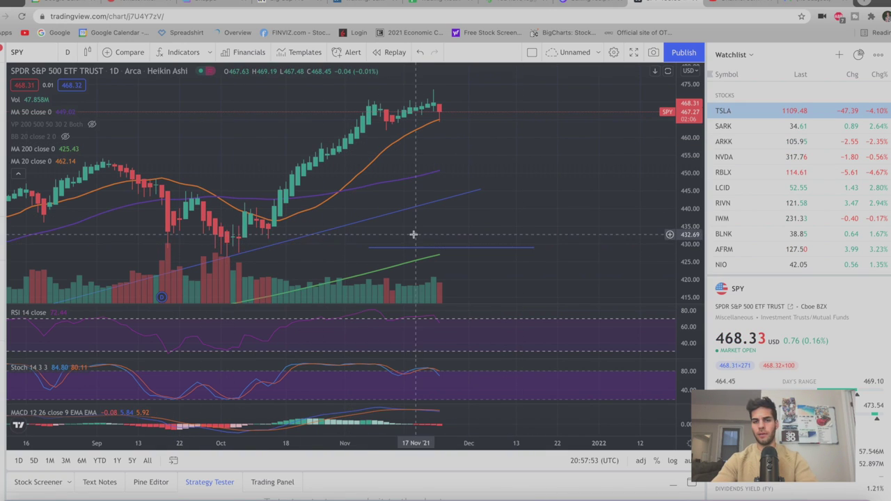
{"action": "mouse_move", "coordinate": [537, 251]}
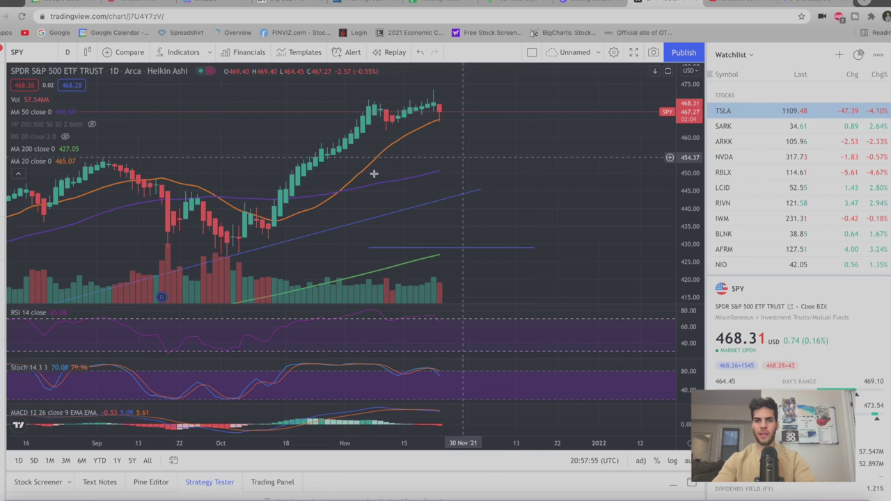
{"action": "scroll", "coordinate": [441, 163], "scroll_direction": "down", "scroll_amount": 3}
{"action": "scroll", "coordinate": [444, 163], "scroll_direction": "down", "scroll_amount": 2}
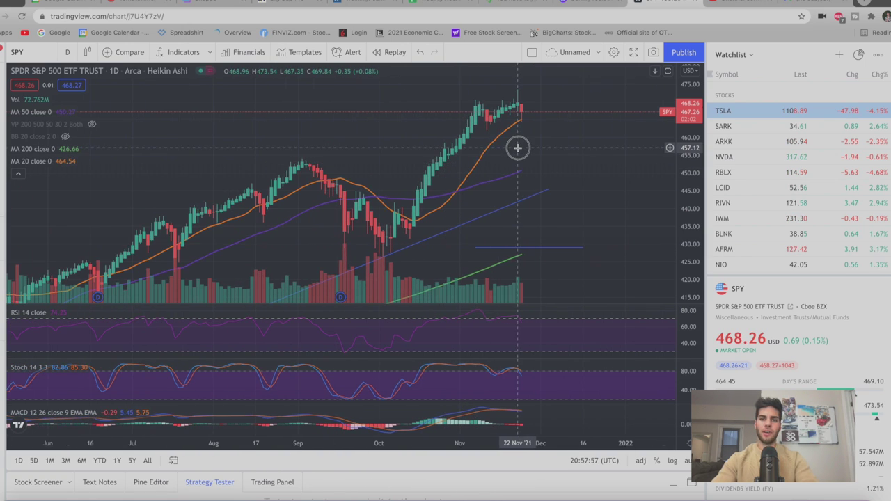
{"action": "left_click_drag", "start_coordinate": [683, 98], "coordinate": [679, 188]}
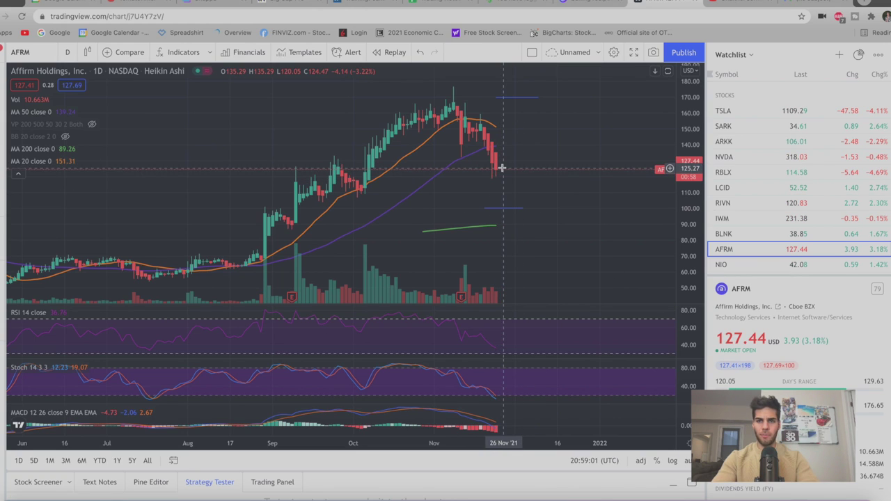
Step: Zoom and pan the AFRM daily chart to compare its latest candles with the 100 and 170 strikes
{"action": "scroll", "coordinate": [220, 190], "scroll_direction": "down", "scroll_amount": 3}
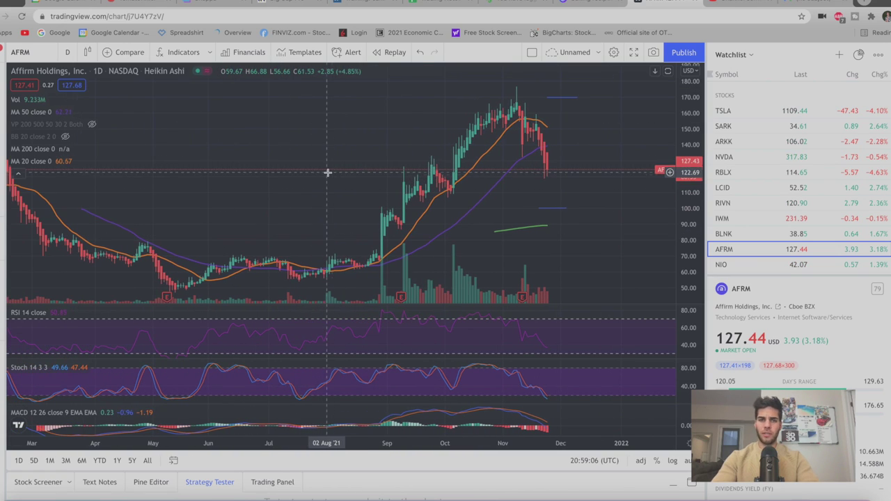
{"action": "mouse_move", "coordinate": [333, 163]}
{"action": "left_mouse_down"}
{"action": "mouse_move", "coordinate": [353, 151]}
{"action": "mouse_move", "coordinate": [317, 170]}
{"action": "left_mouse_up"}
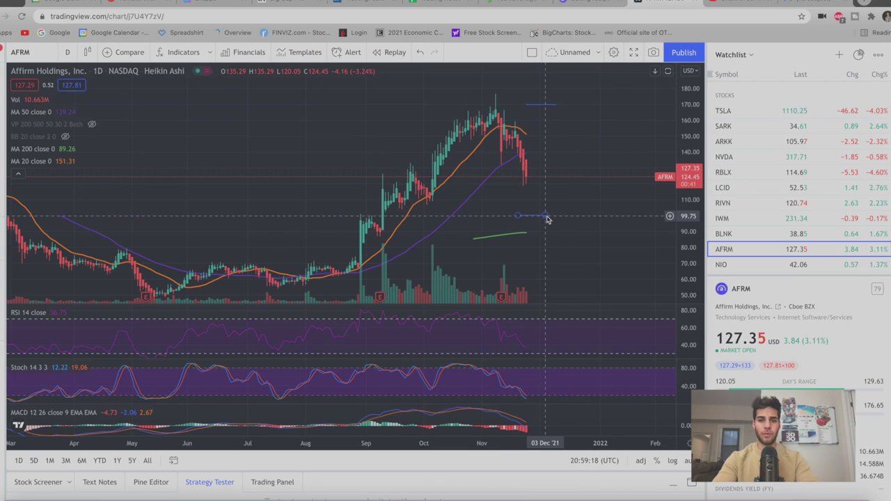
{"action": "scroll", "coordinate": [532, 211], "scroll_direction": "up", "scroll_amount": 4}
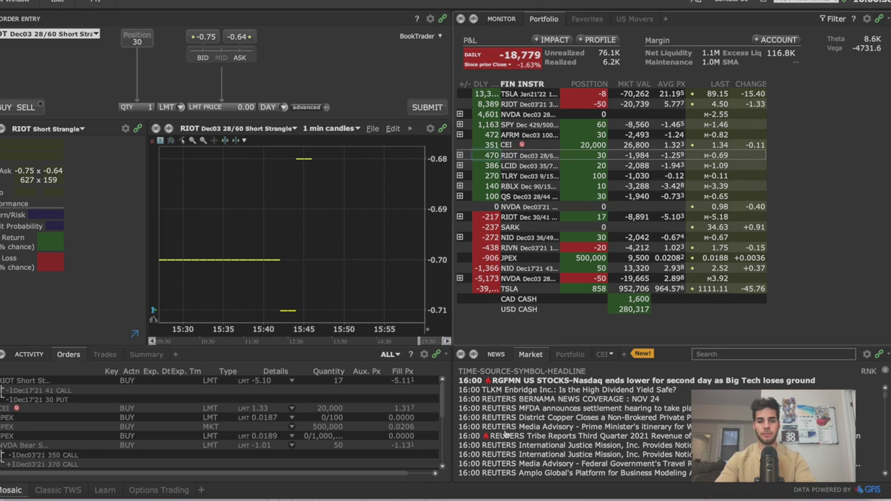
Step: Pan the RIOT daily chart to reveal its strike lines near 28 and 60, then return to TWS
{"action": "key", "text": "alt+Tab"}
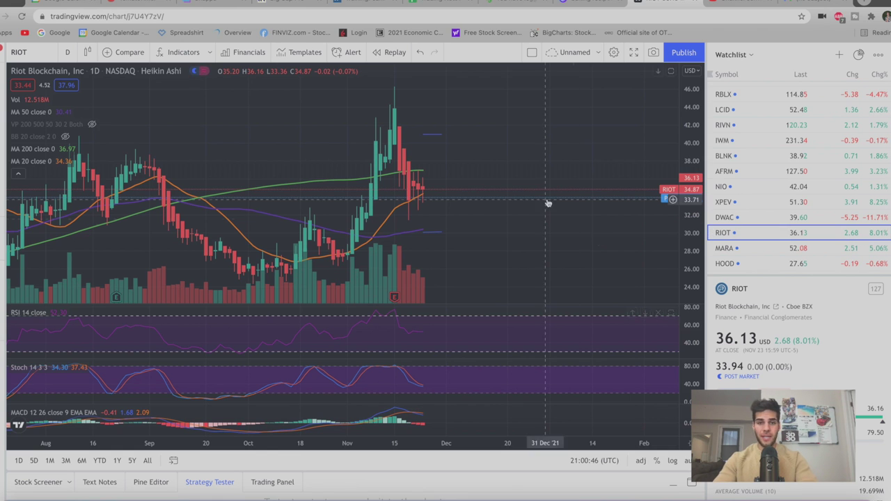
{"action": "left_click_drag", "start_coordinate": [473, 193], "coordinate": [460, 193]}
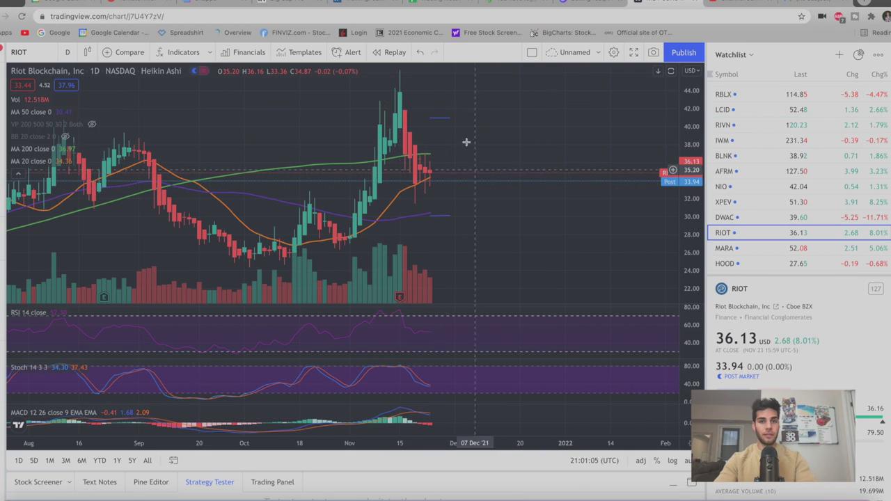
{"action": "left_click_drag", "start_coordinate": [466, 141], "coordinate": [527, 190]}
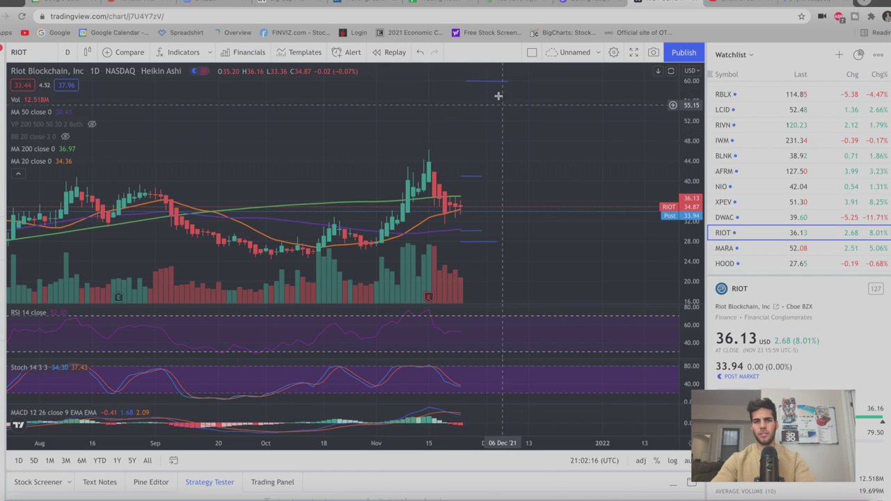
{"action": "key", "text": "alt+Tab"}
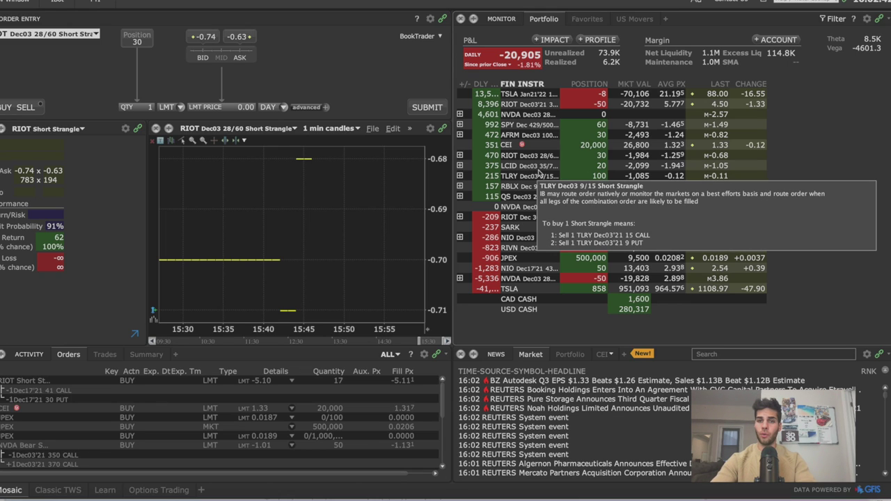
Step: Switch back to TradingView on the LCID daily chart
{"action": "key", "text": "alt+Tab"}
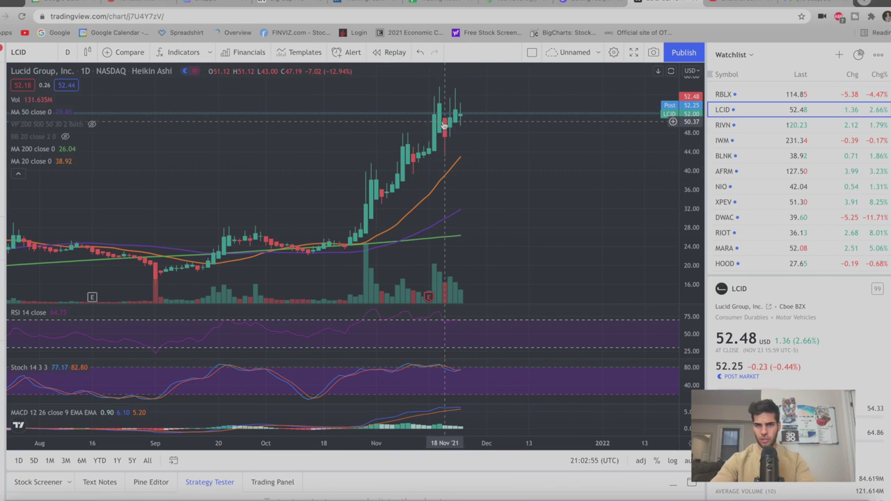
Step: Rescale and pan the LCID daily chart to view its strike lines and recent price action
{"action": "left_click", "coordinate": [467, 84]}
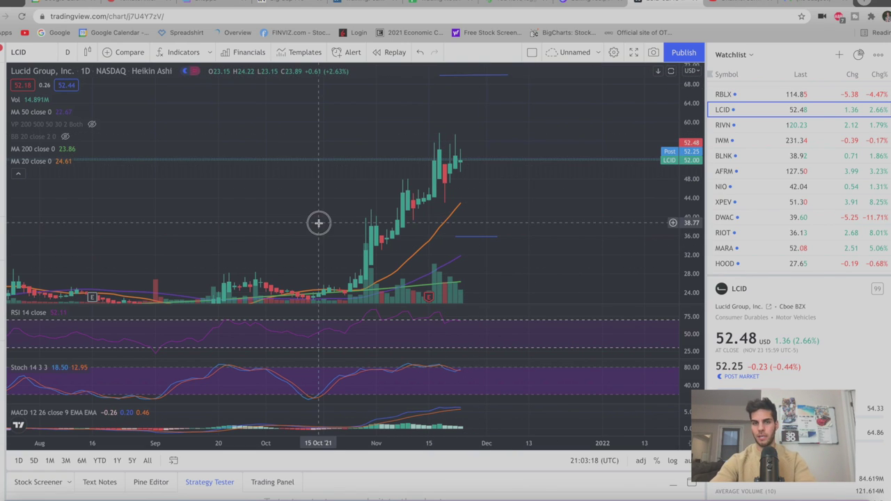
{"action": "left_click_drag", "start_coordinate": [318, 221], "coordinate": [336, 240]}
{"action": "left_click_drag", "start_coordinate": [541, 261], "coordinate": [527, 284]}
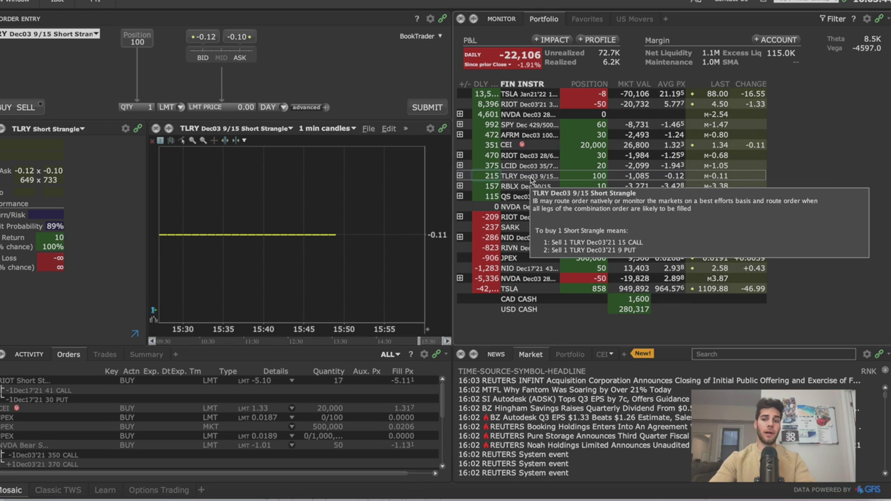
{"action": "key", "text": "super+Tab"}
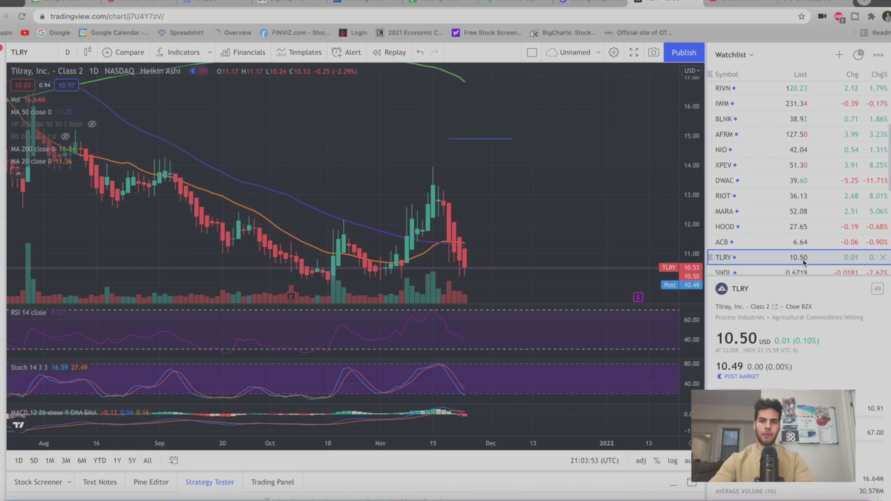
{"action": "left_click_drag", "start_coordinate": [507, 207], "coordinate": [509, 174]}
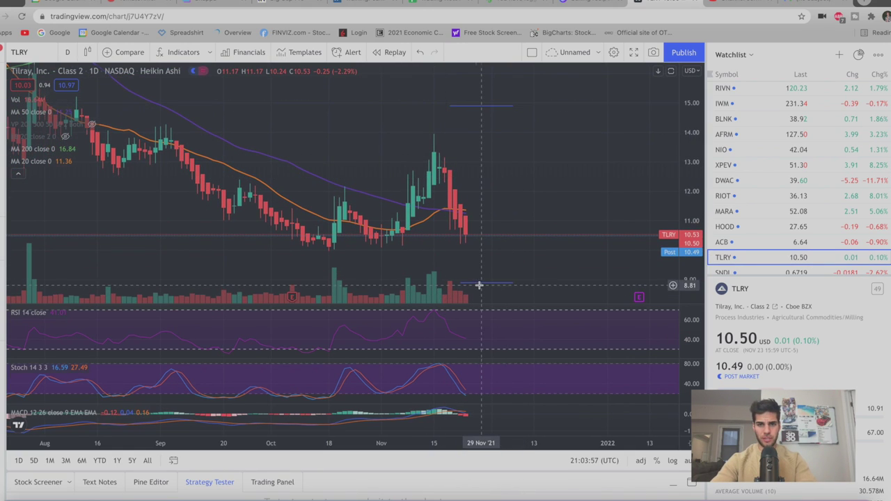
{"action": "left_click_drag", "start_coordinate": [513, 192], "coordinate": [533, 173]}
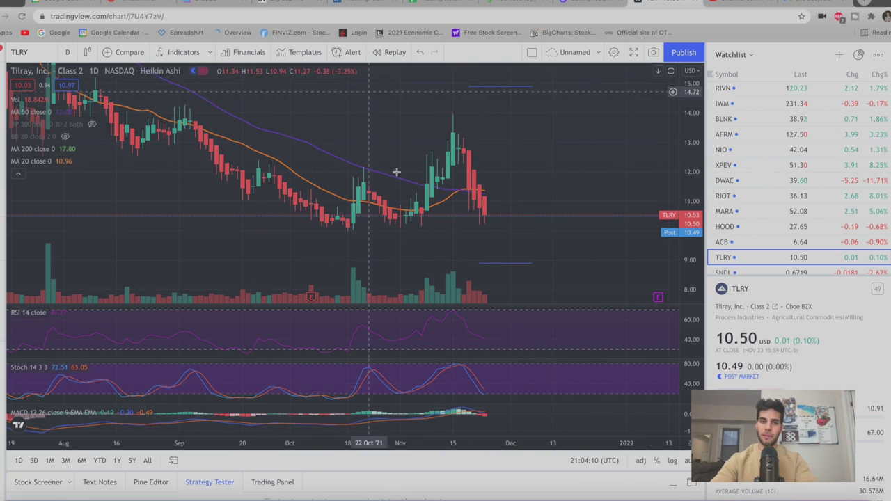
{"action": "left_click_drag", "start_coordinate": [385, 153], "coordinate": [339, 169]}
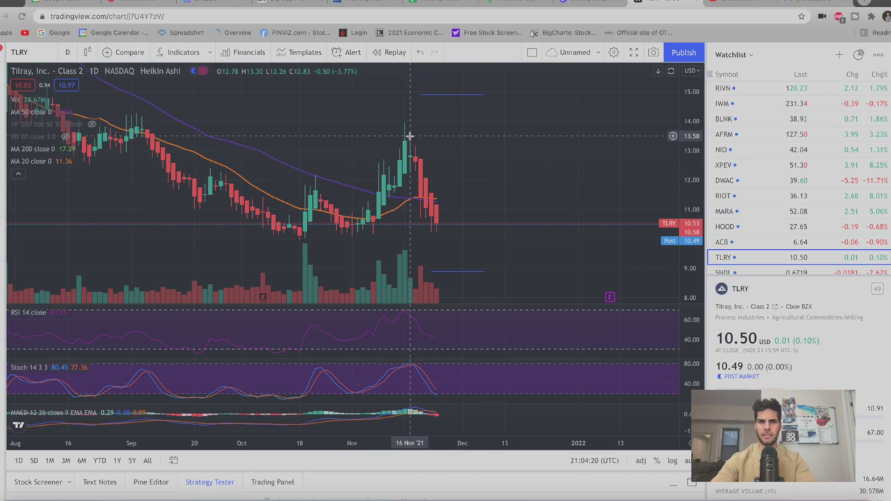
{"action": "scroll", "coordinate": [366, 153], "scroll_direction": "left", "scroll_amount": 3}
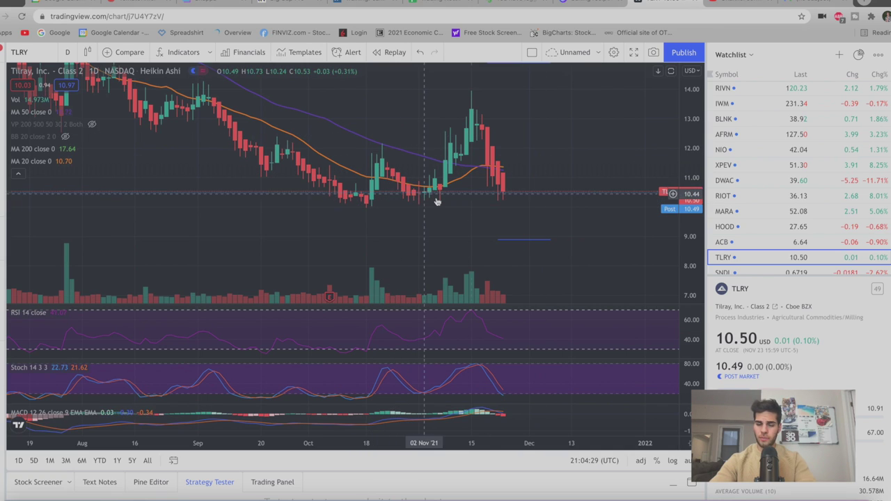
{"action": "scroll", "coordinate": [358, 188], "scroll_direction": "down", "scroll_amount": 4}
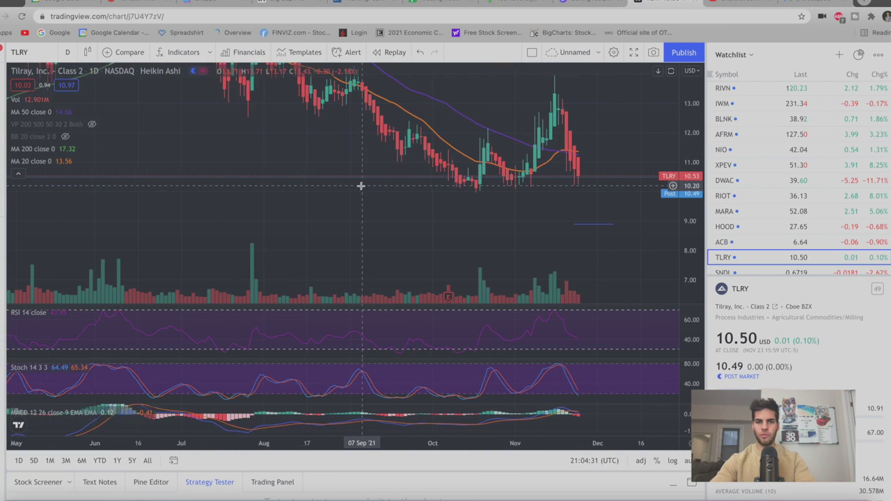
{"action": "scroll", "coordinate": [361, 186], "scroll_direction": "down", "scroll_amount": 5}
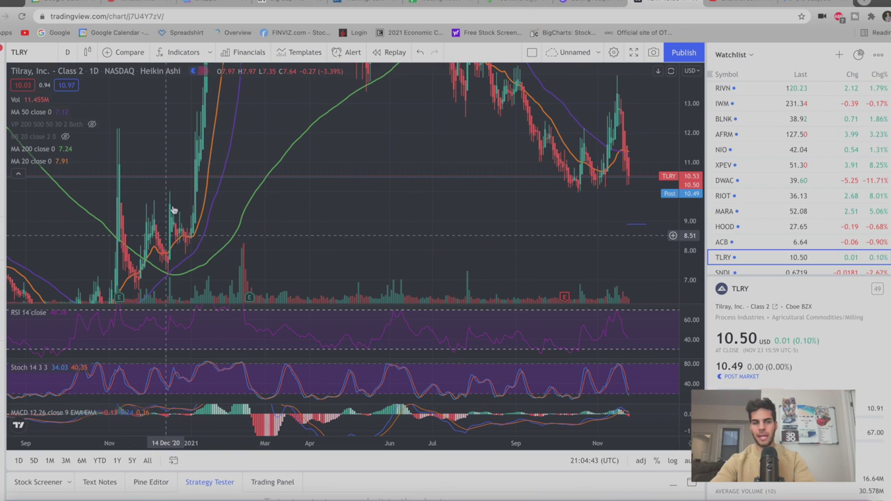
{"action": "left_click", "coordinate": [520, 237]}
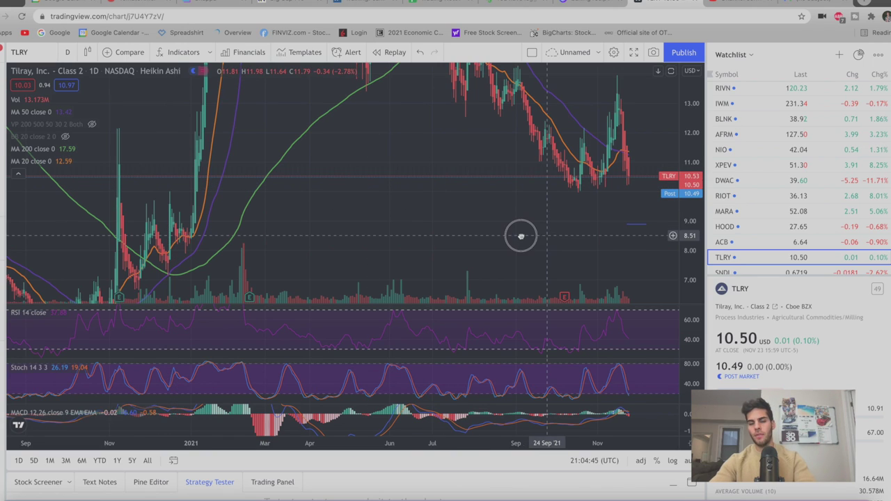
{"action": "left_click_drag", "start_coordinate": [521, 237], "coordinate": [497, 237]}
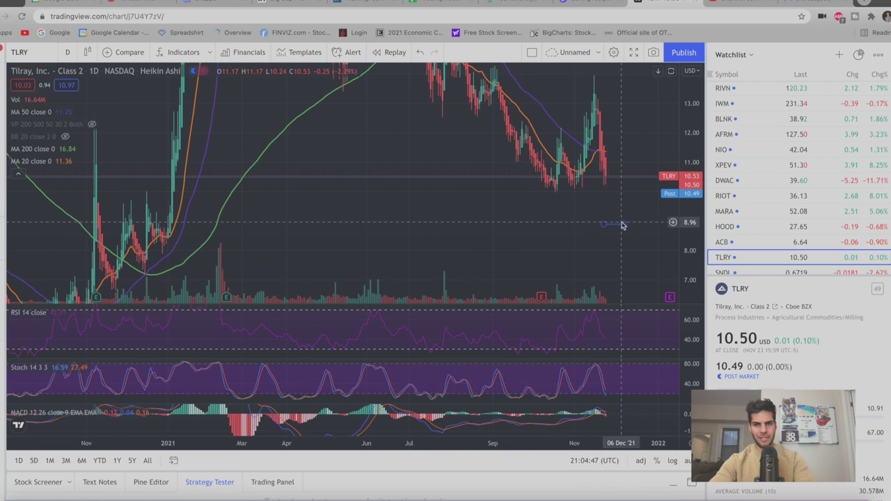
{"action": "left_click_drag", "start_coordinate": [526, 235], "coordinate": [489, 235]}
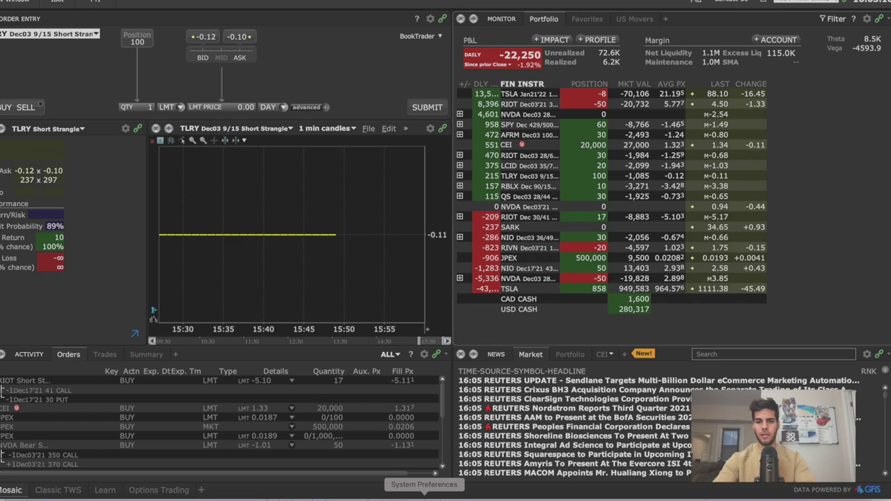
{"action": "key", "text": "super+Tab"}
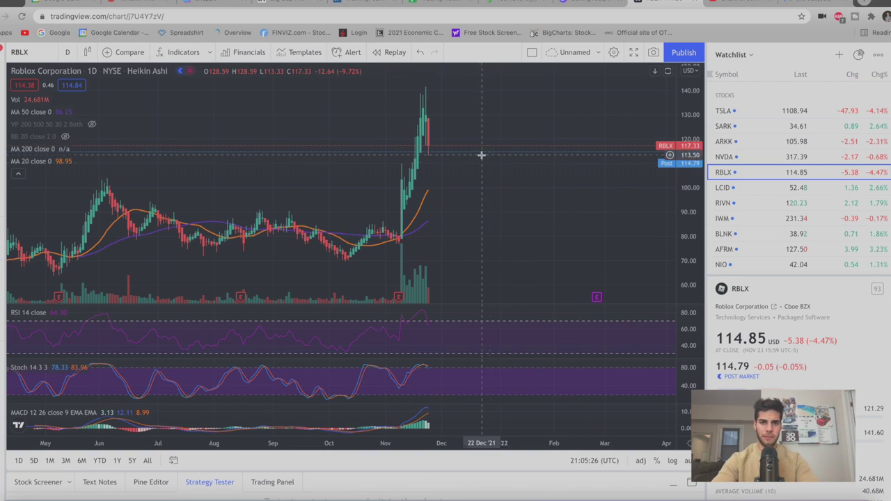
{"action": "left_click_drag", "start_coordinate": [481, 153], "coordinate": [536, 189]}
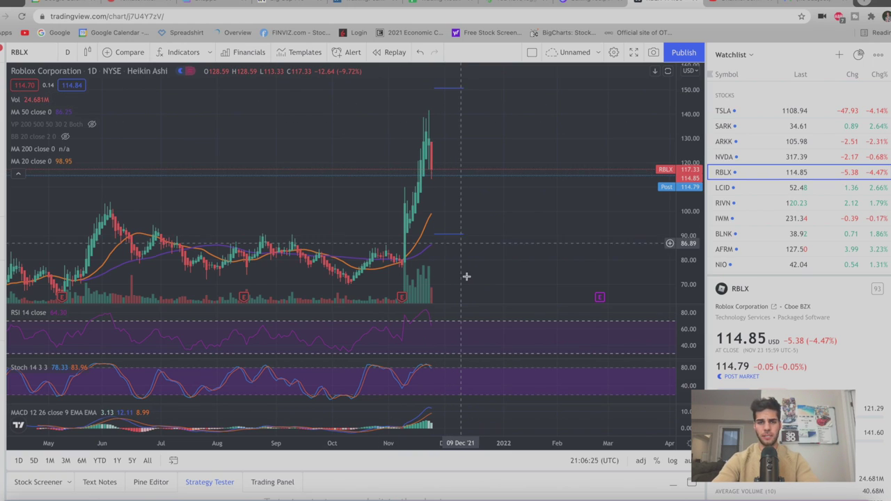
{"action": "left_click_drag", "start_coordinate": [343, 229], "coordinate": [350, 207]}
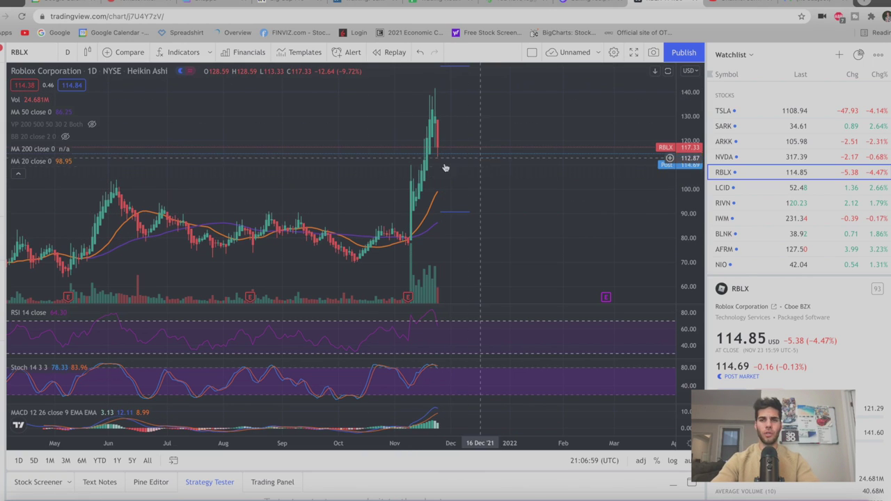
{"action": "key", "text": "alt+Tab"}
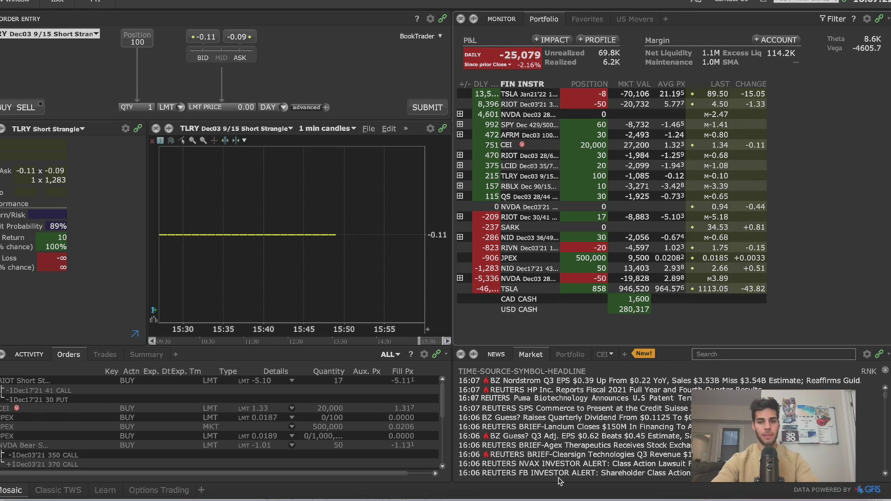
Step: Pan and zoom the QS daily chart to show recent candles against its 28 and 44 strikes
{"action": "left_click", "coordinate": [480, 497]}
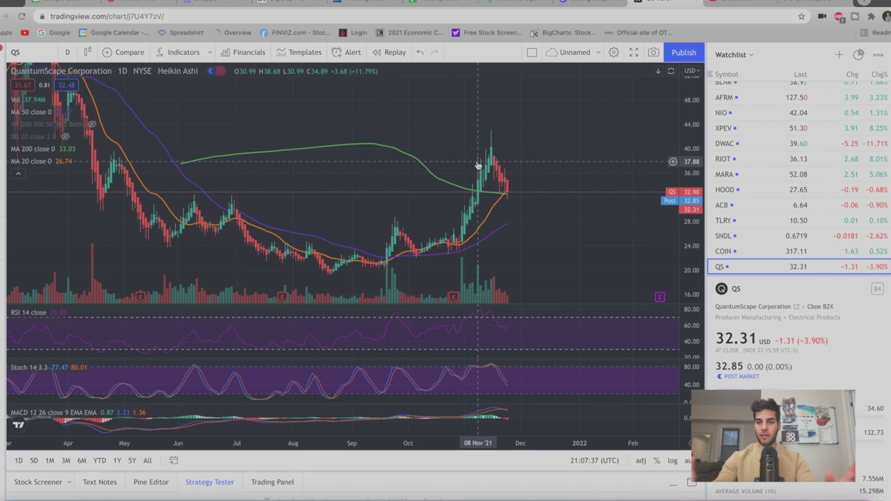
{"action": "left_click_drag", "start_coordinate": [511, 149], "coordinate": [487, 161]}
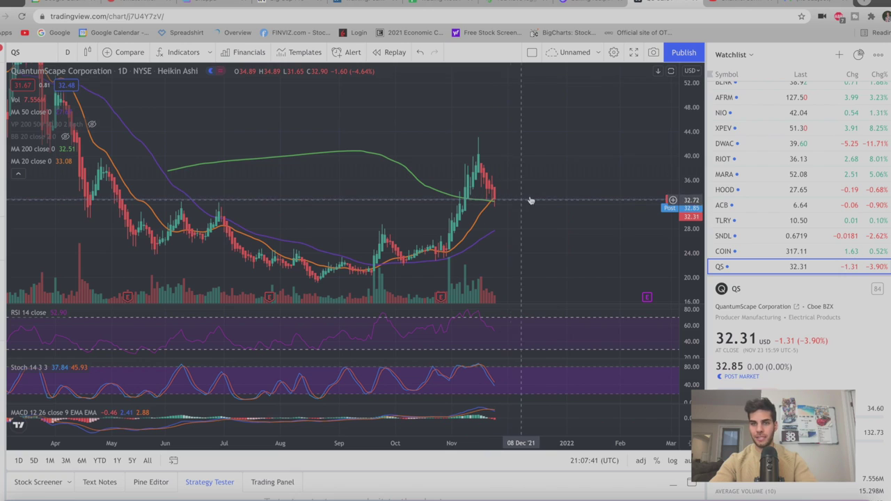
{"action": "left_click_drag", "start_coordinate": [529, 201], "coordinate": [487, 205]}
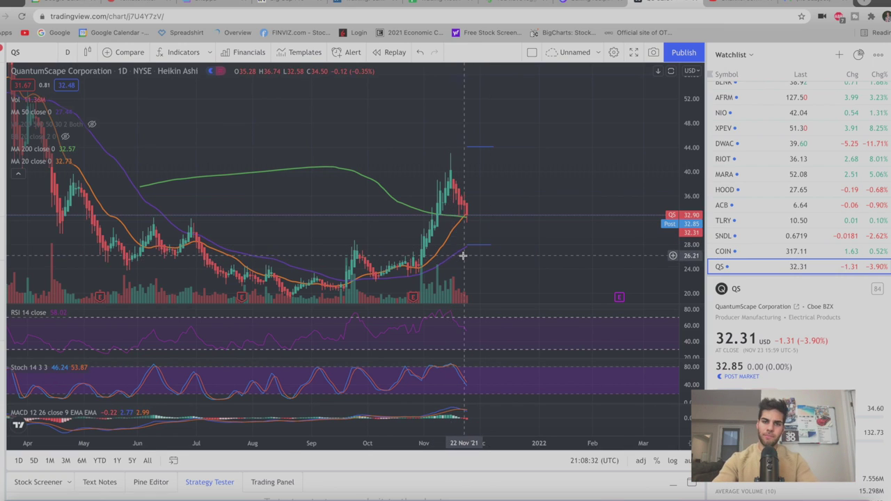
{"action": "scroll", "coordinate": [417, 259], "scroll_direction": "up", "scroll_amount": 2}
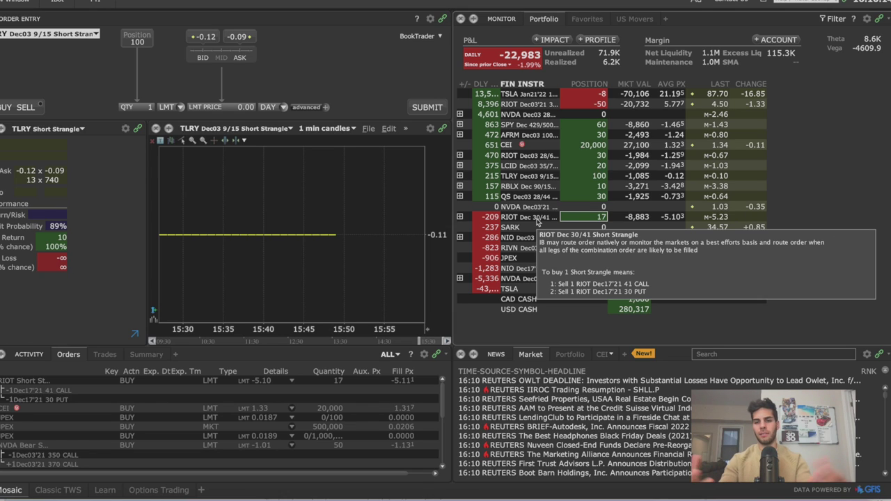
Step: Zoom in on the RIOT daily chart's time axis and pan right to show recent days
{"action": "key", "text": "super+Tab"}
{"action": "scroll", "coordinate": [477, 167], "scroll_direction": "up", "scroll_amount": 5}
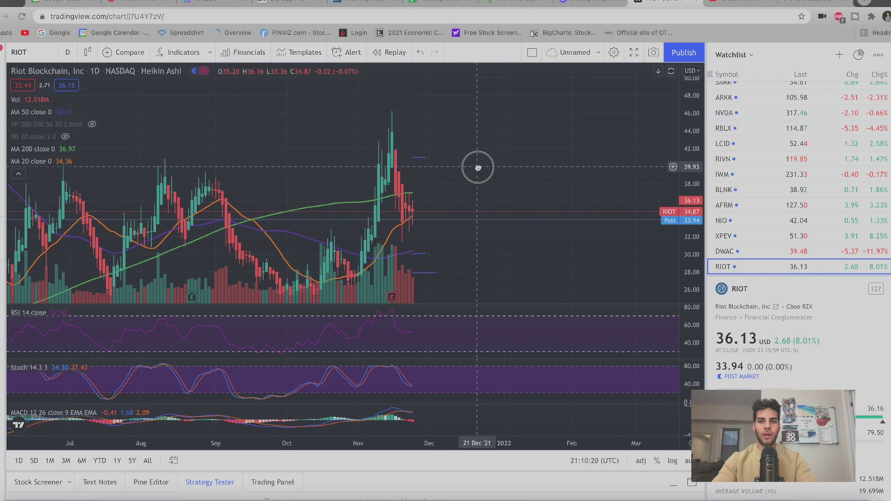
{"action": "scroll", "coordinate": [440, 162], "scroll_direction": "up", "scroll_amount": 3}
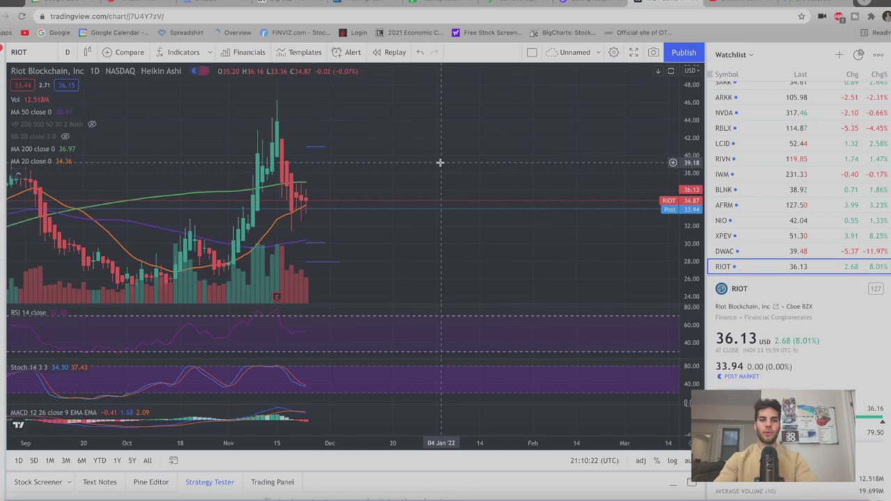
{"action": "left_click_drag", "start_coordinate": [460, 162], "coordinate": [536, 165]}
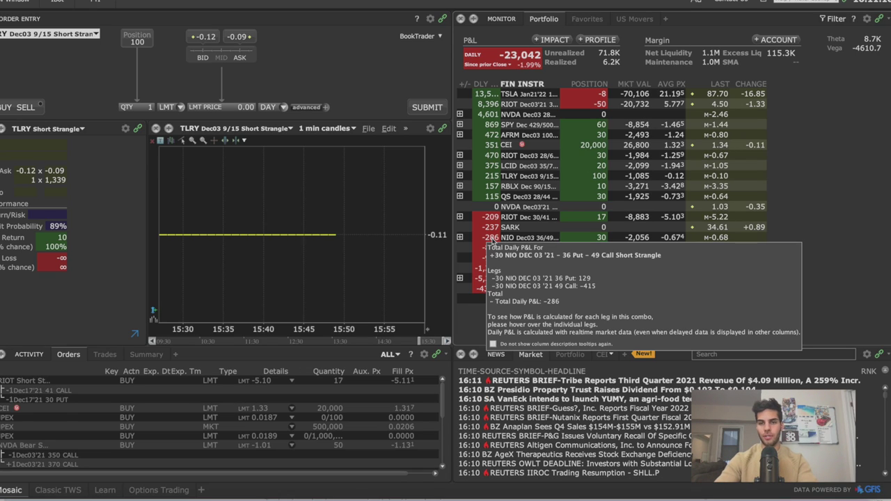
Step: Select the NIO 36/49 short strangle position in the TWS portfolio, showing daily P&L -286
{"action": "left_click", "coordinate": [566, 240]}
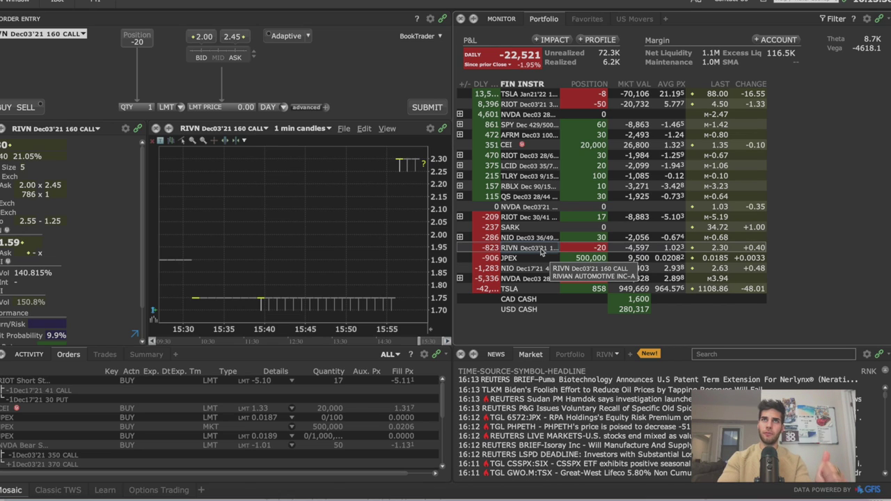
Step: Switch from TWS to TradingView's RIVN daily Heikin Ashi chart with its 160 and 110 strike lines
{"action": "key", "text": "super+Tab"}
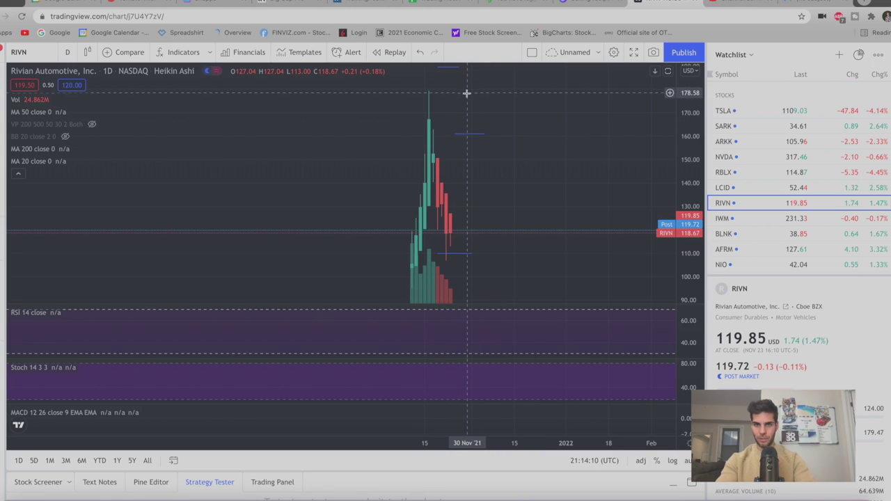
Step: Go back from the RIVN daily chart to the TWS portfolio
{"action": "key", "text": "alt+Tab"}
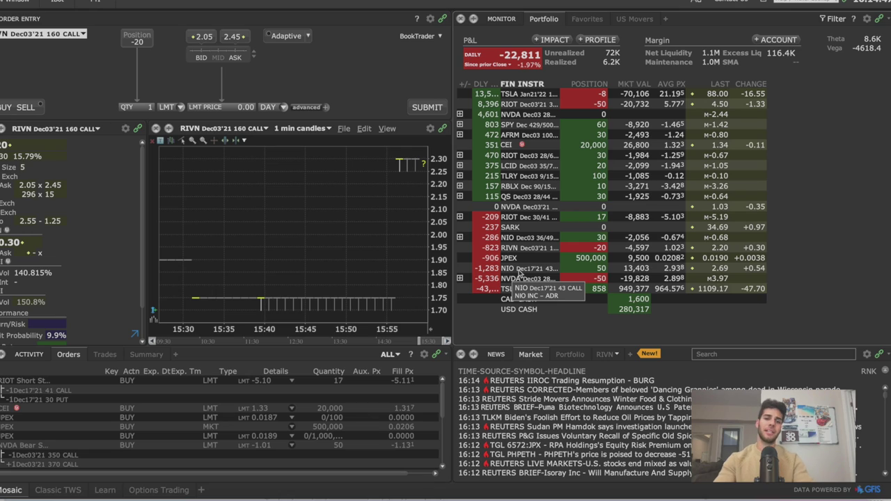
{"action": "left_click", "coordinate": [576, 269]}
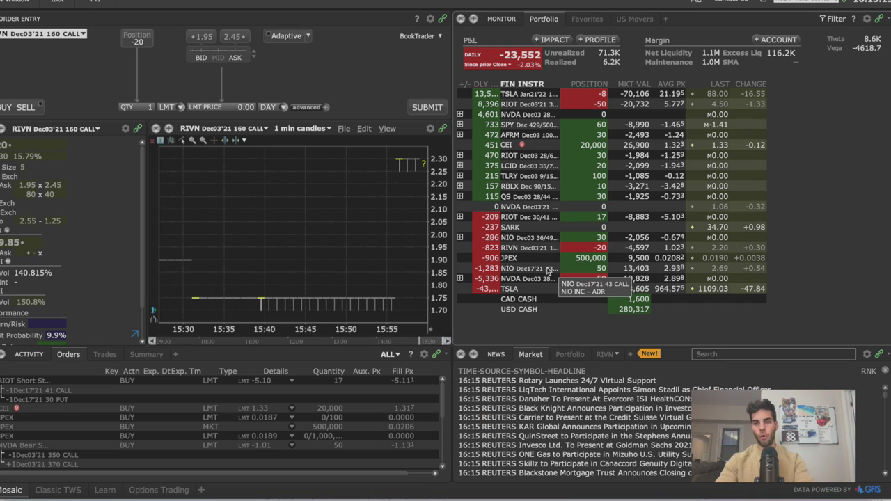
{"action": "left_click", "coordinate": [595, 269]}
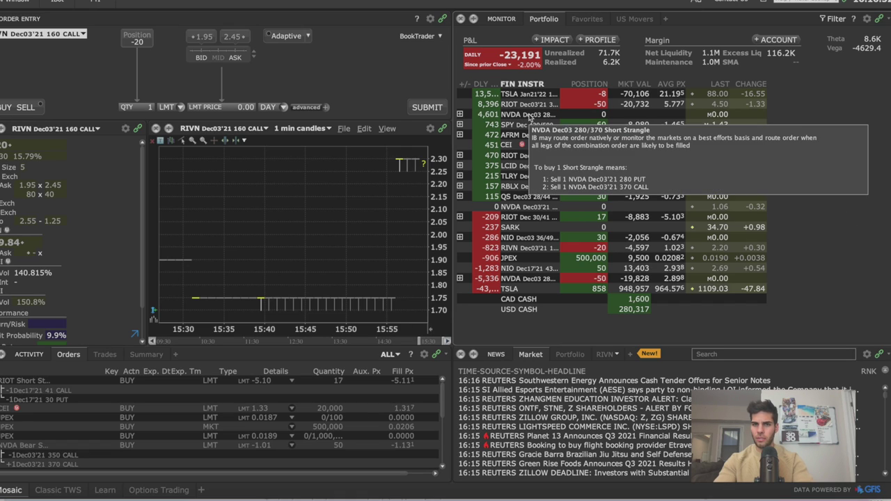
Step: Load the NVDA Dec03 280/370 short strangle and switch to its TradingView daily chart
{"action": "left_click", "coordinate": [529, 118]}
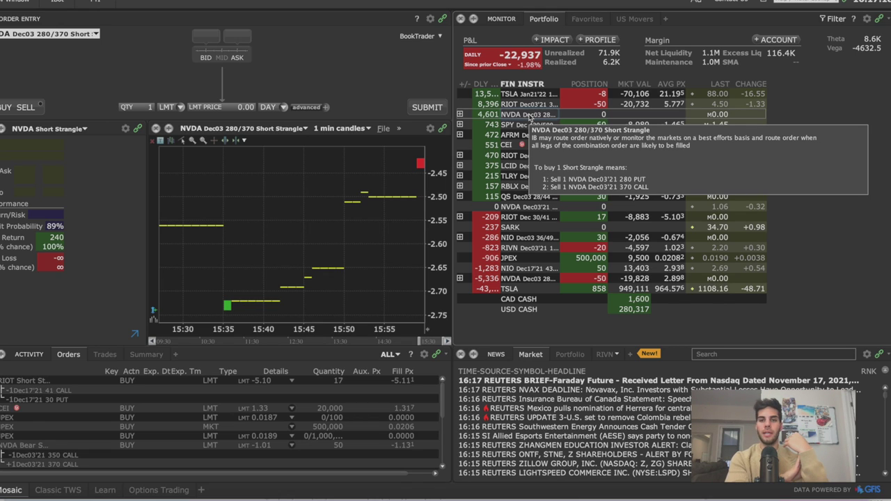
{"action": "key", "text": "alt+Tab"}
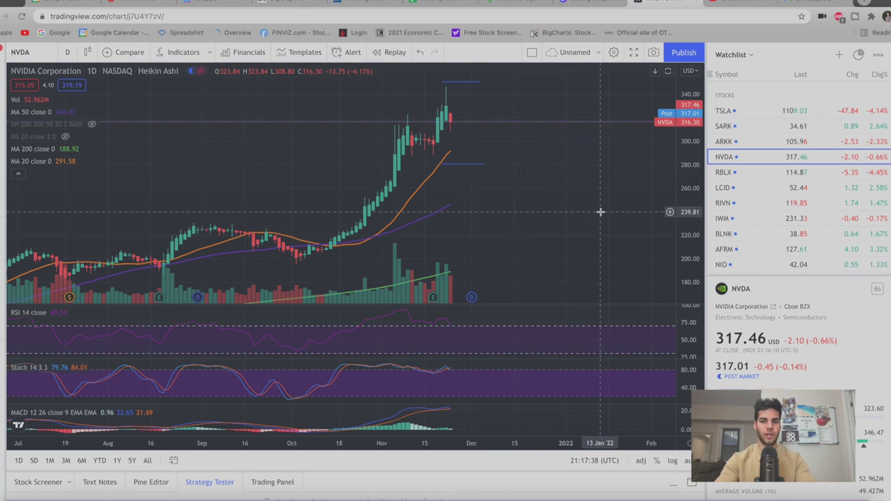
Step: Pan the NVDA daily chart so both strike lines frame the recent candles, then return to TWS
{"action": "scroll", "coordinate": [507, 209], "scroll_direction": "left", "scroll_amount": 1}
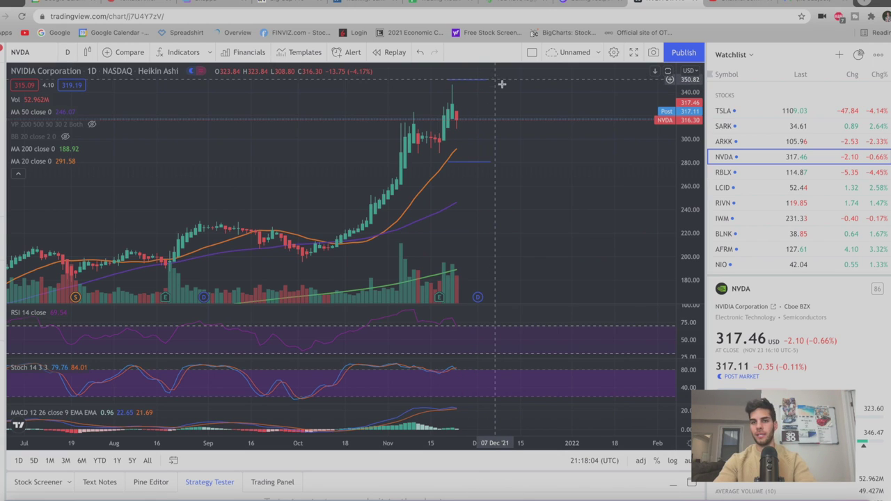
{"action": "left_click_drag", "start_coordinate": [517, 101], "coordinate": [518, 128]}
{"action": "left_click_drag", "start_coordinate": [527, 80], "coordinate": [537, 113]}
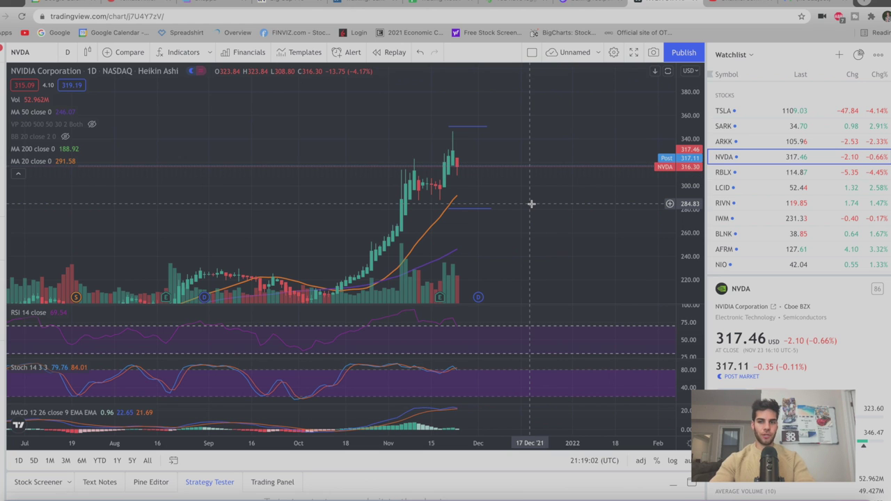
{"action": "left_click_drag", "start_coordinate": [531, 204], "coordinate": [543, 193]}
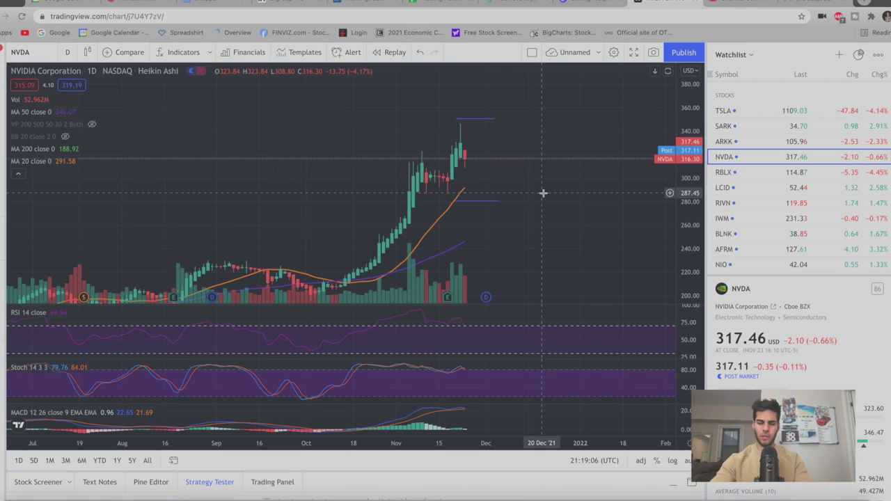
{"action": "key", "text": "alt+Tab"}
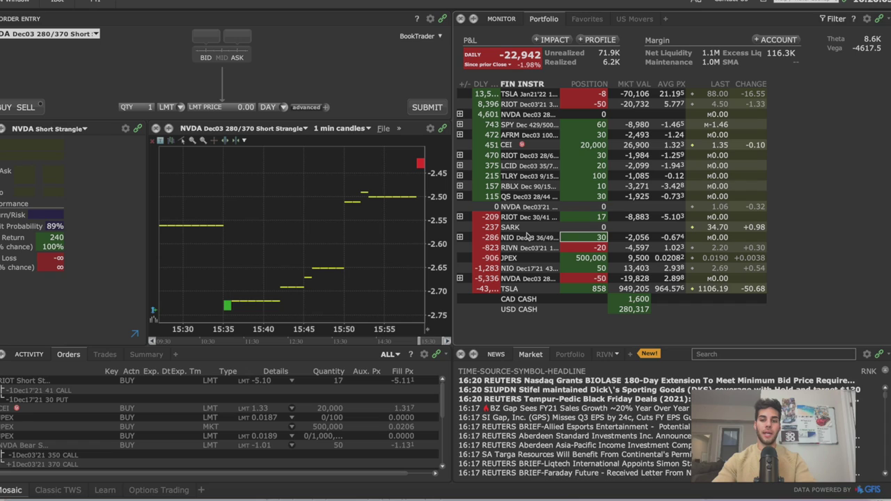
{"action": "mouse_move", "coordinate": [528, 237]}
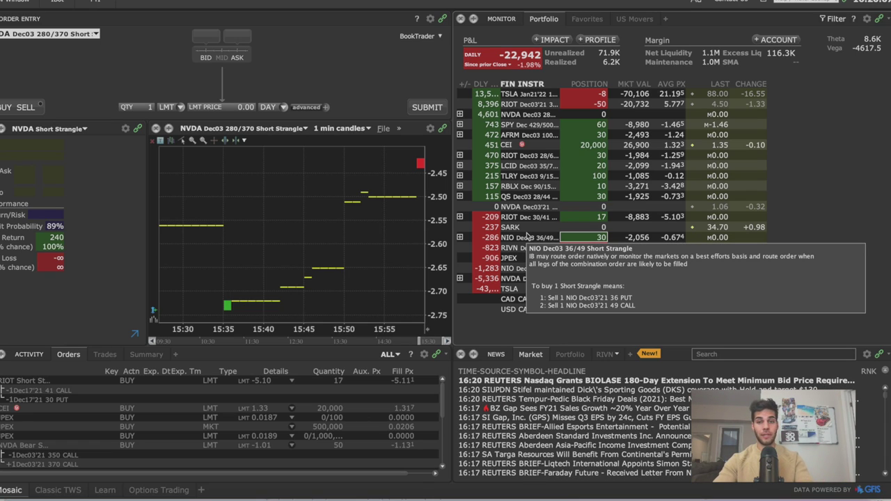
{"action": "mouse_move", "coordinate": [545, 179]}
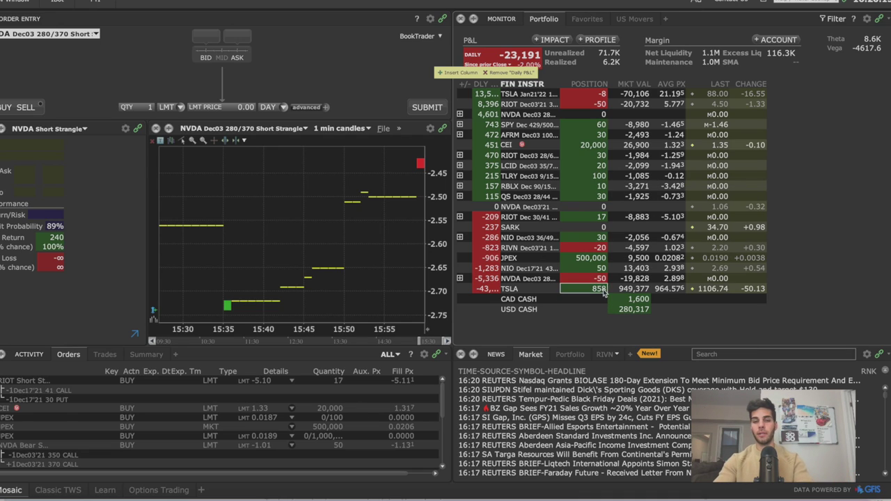
{"action": "mouse_move", "coordinate": [618, 210]}
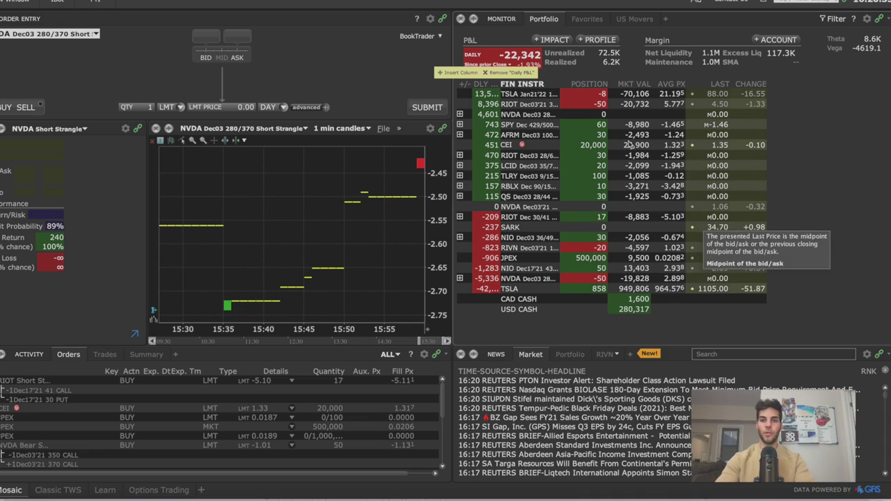
{"action": "mouse_move", "coordinate": [630, 156]}
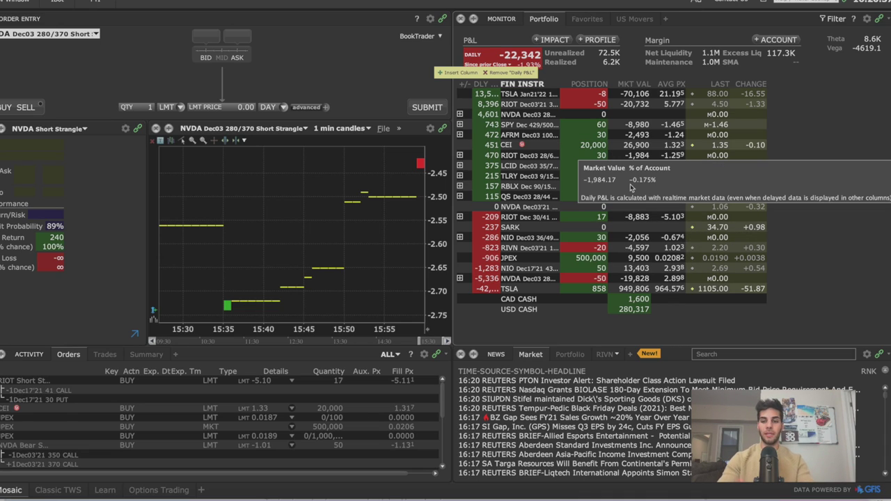